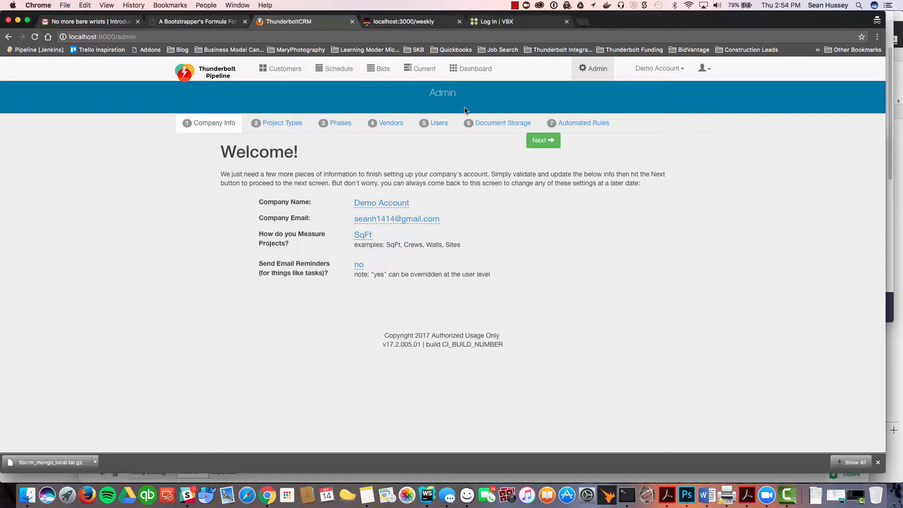
Step: Add a project phase named "Demo - Clearing" with a rate of 25 $/hr
click(337, 125)
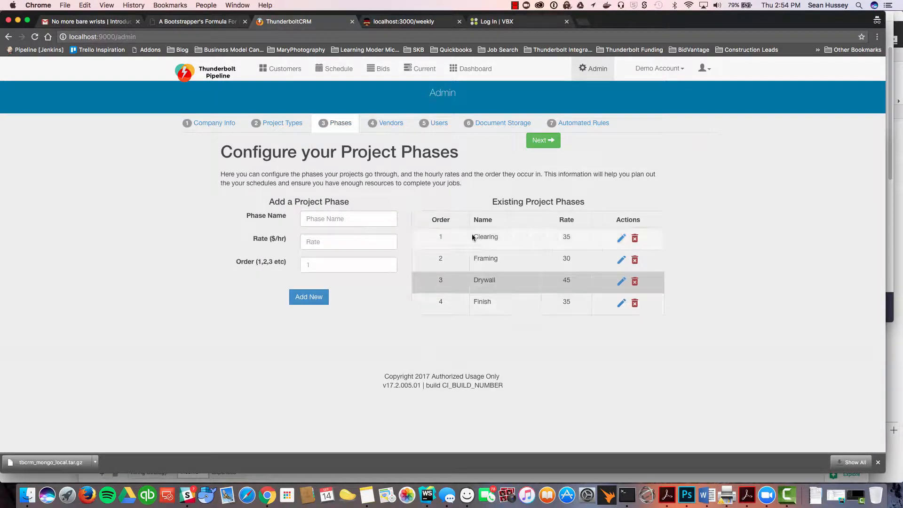
click(342, 220)
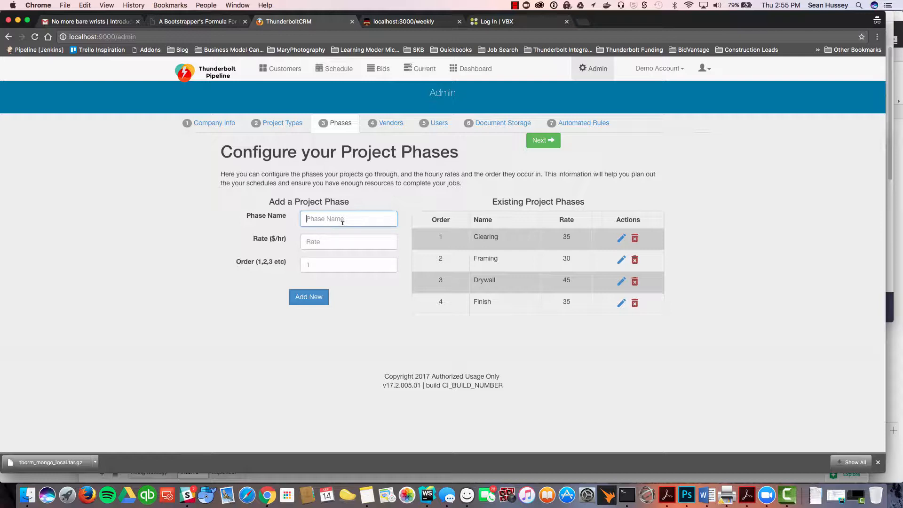
text(Demo - Clearing)
key(Tab)
text(25)
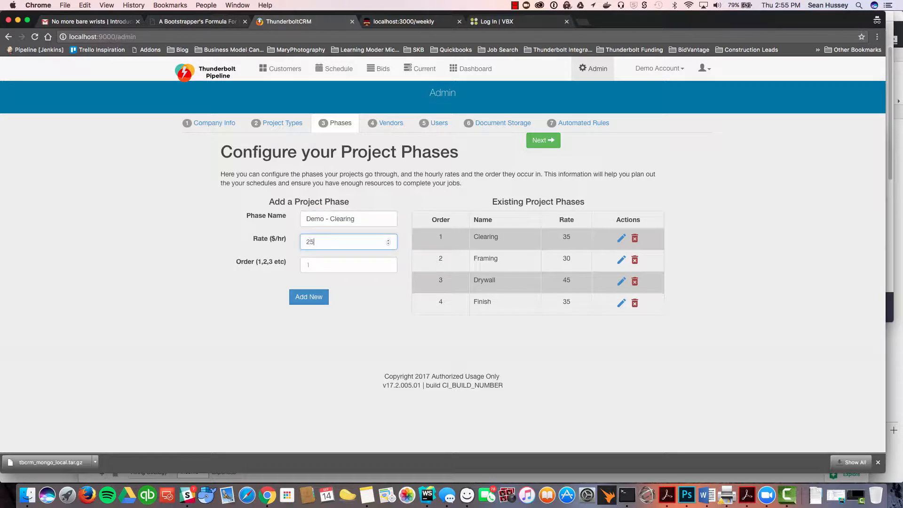
key(Tab)
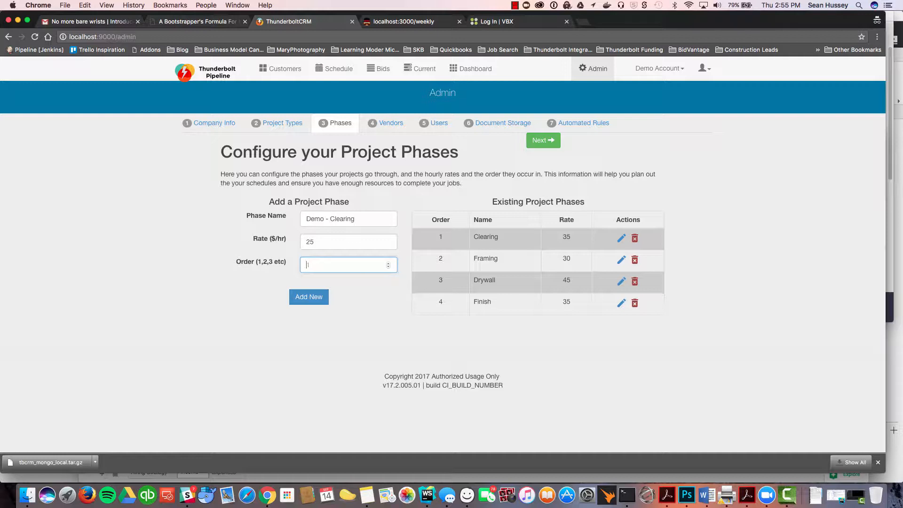
click(303, 295)
Step: Add a project phase named "Demo - Hazardous" with a rate of 50 $/hr and order 6
click(332, 218)
text(Demo)
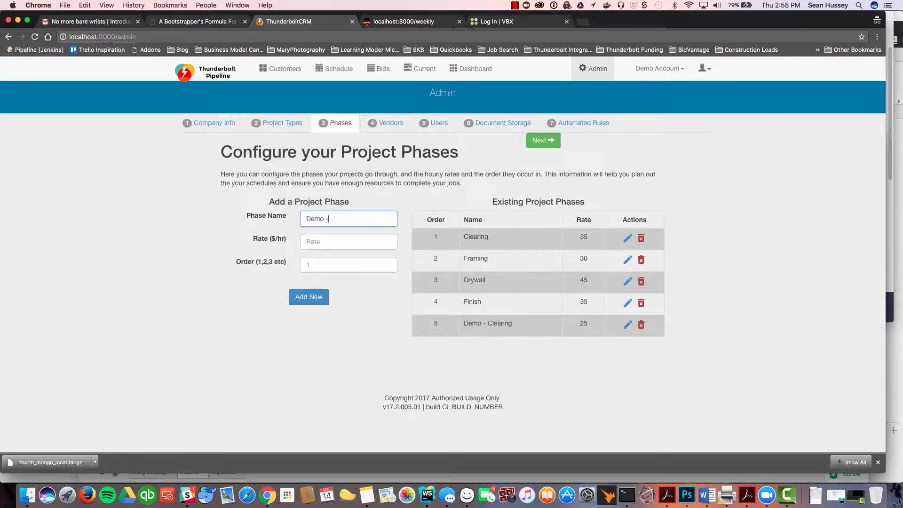
text( - Hazardous)
key(Tab)
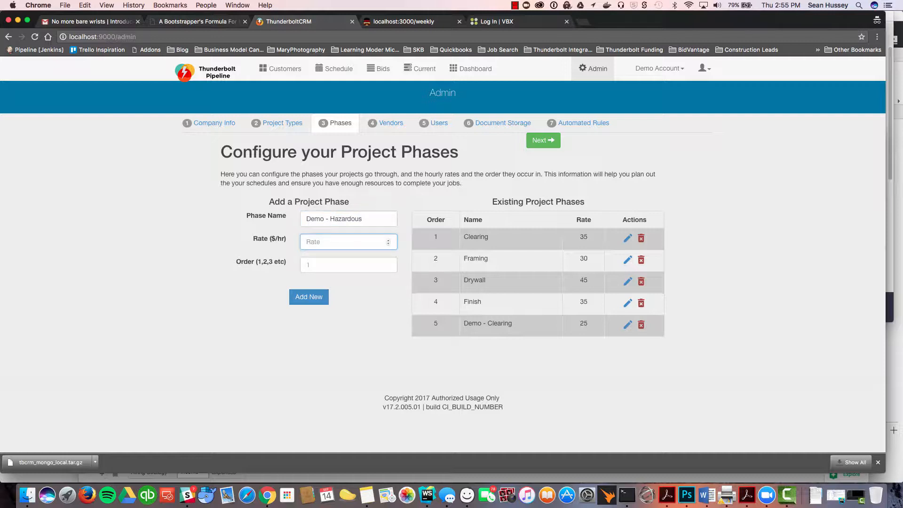
text(50)
key(Tab)
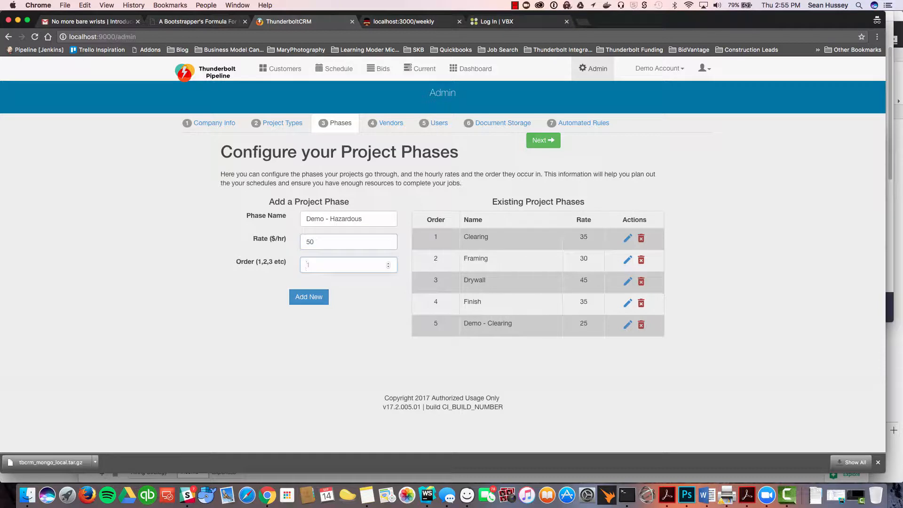
text(6)
click(308, 297)
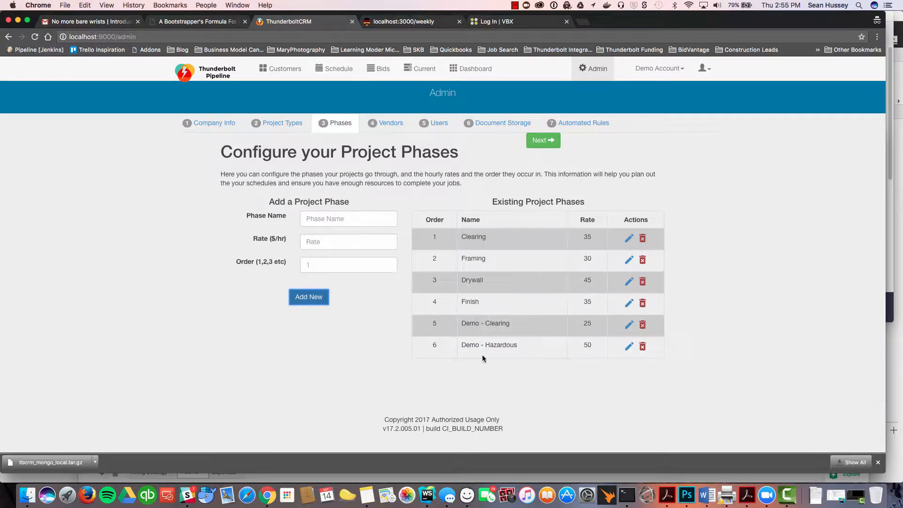
Step: Open the Lucas Strip Mall project's workforce and remove the Finish, Drywall, Framing and Clearing phases
click(421, 68)
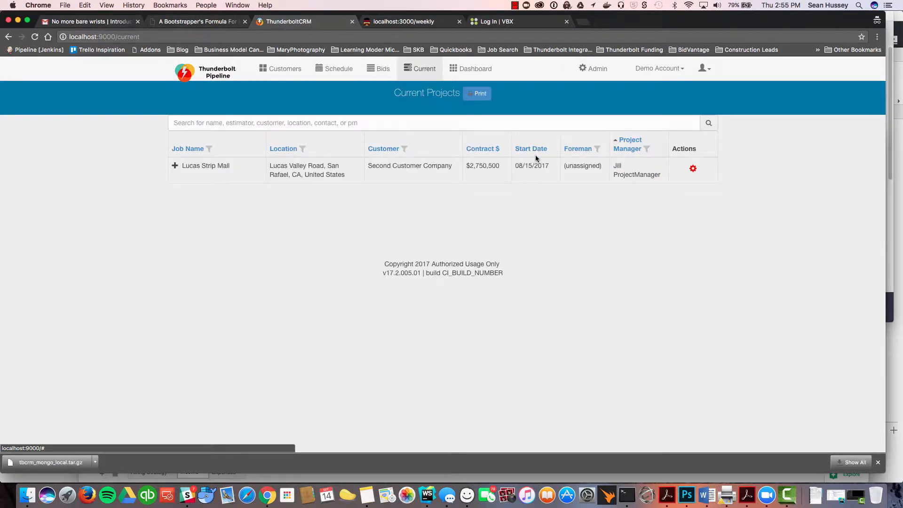
click(692, 168)
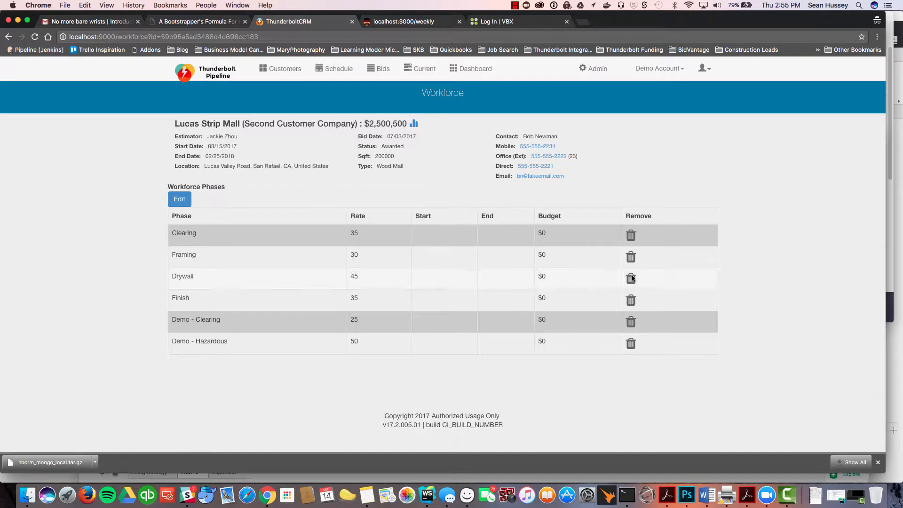
click(635, 303)
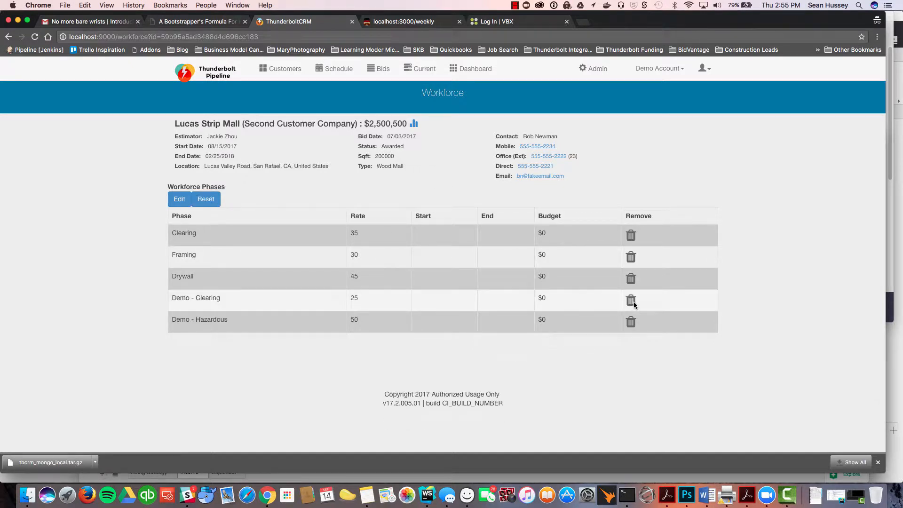
click(629, 275)
click(630, 256)
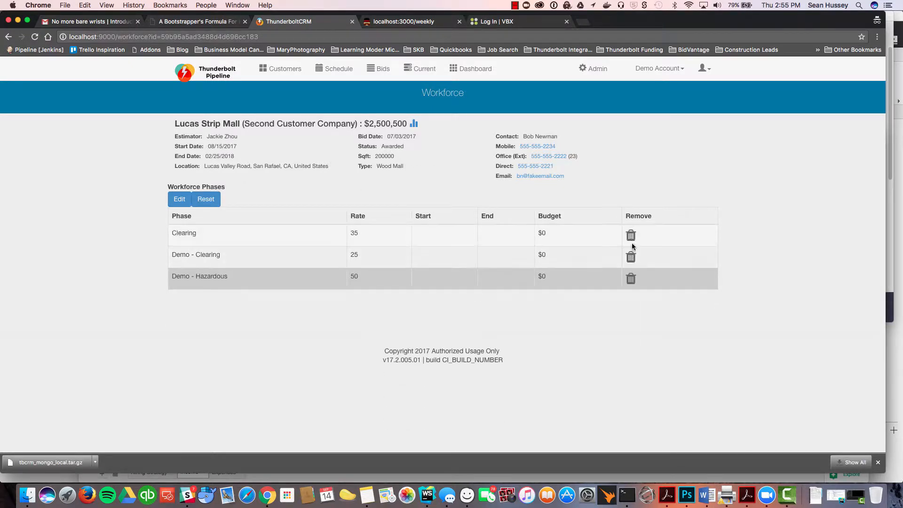
click(630, 234)
Step: Edit the workforce phases, giving Demo - Clearing a start of 09/18/2017, end of 11/17/2017 and budget 56564
click(179, 199)
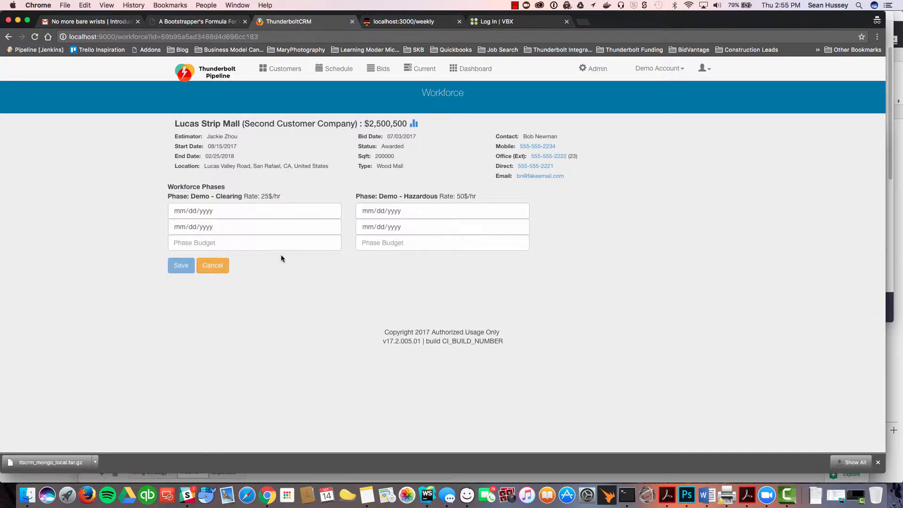
click(331, 211)
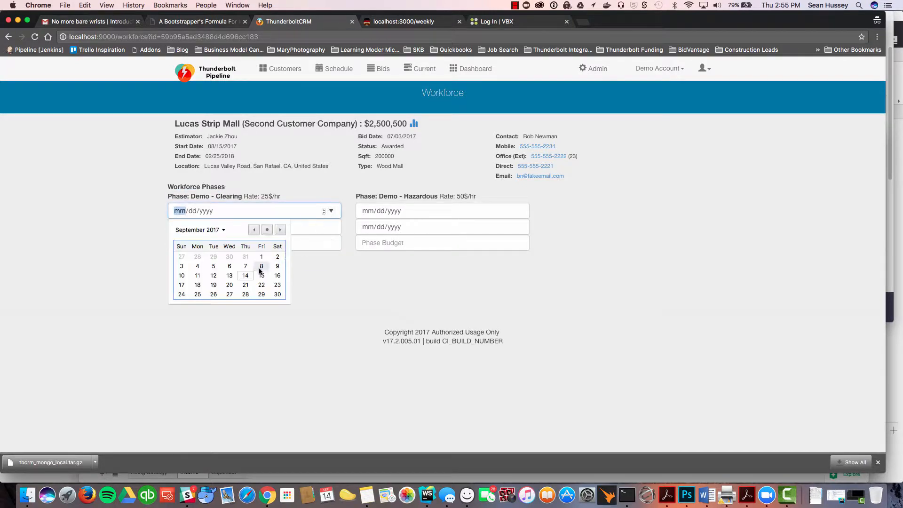
click(198, 288)
click(331, 226)
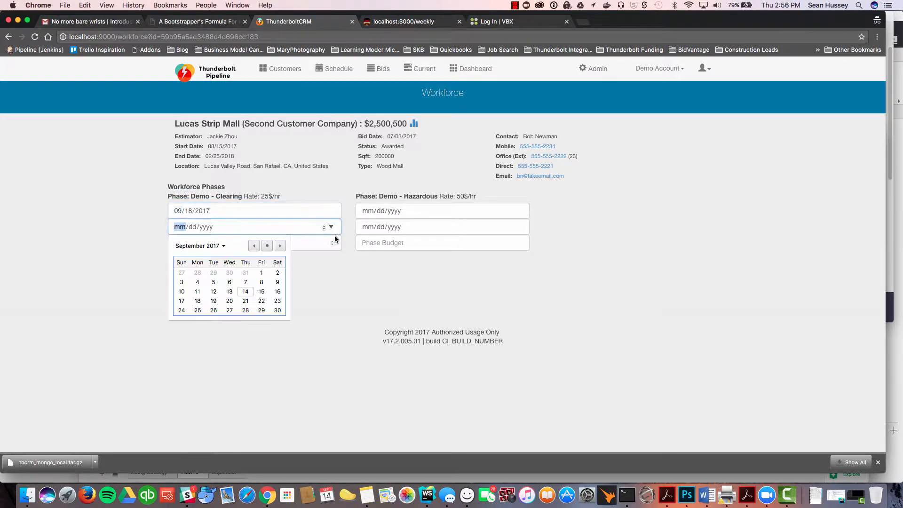
click(280, 245)
click(280, 245)
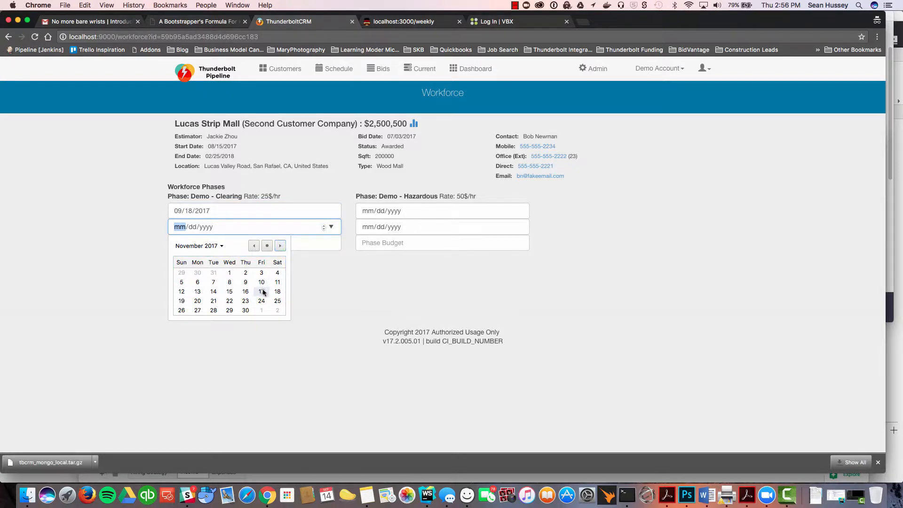
click(262, 291)
click(242, 244)
text(56564)
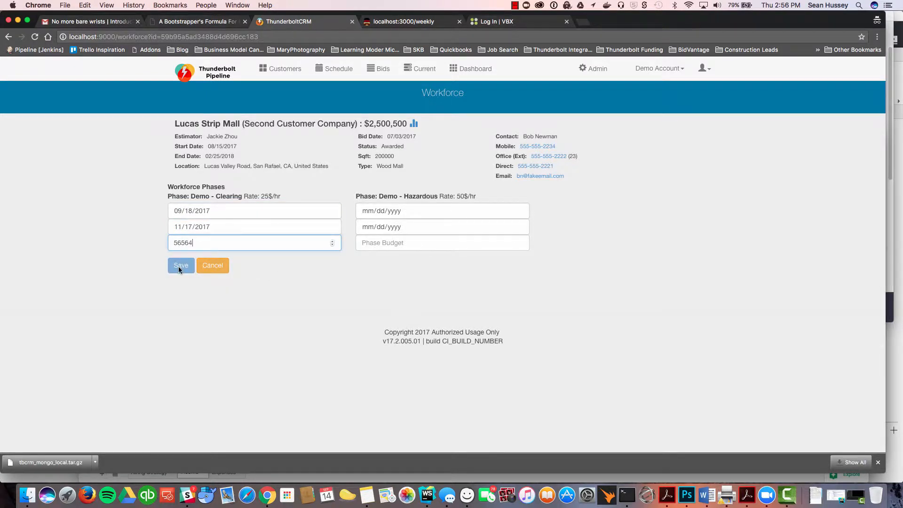
click(178, 266)
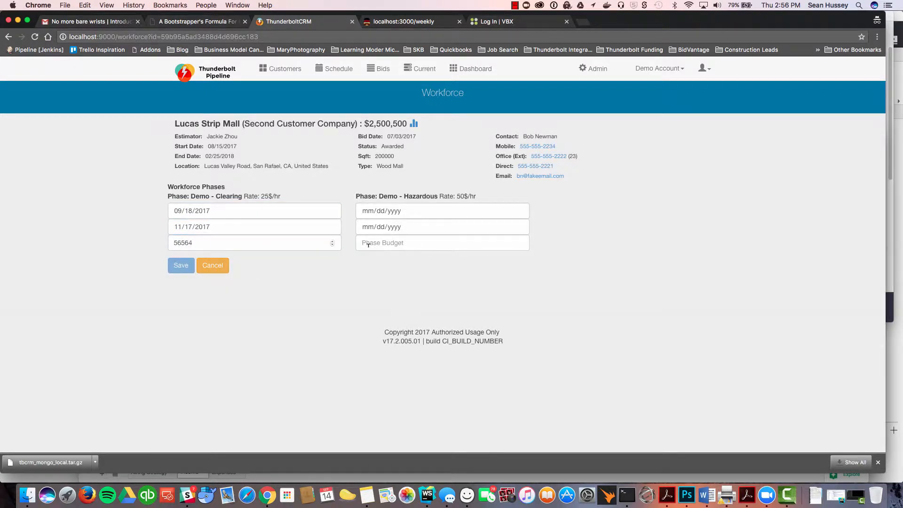
Step: Set the Demo - Hazardous phase's start date to 12/15/2017
click(519, 211)
click(468, 229)
click(467, 230)
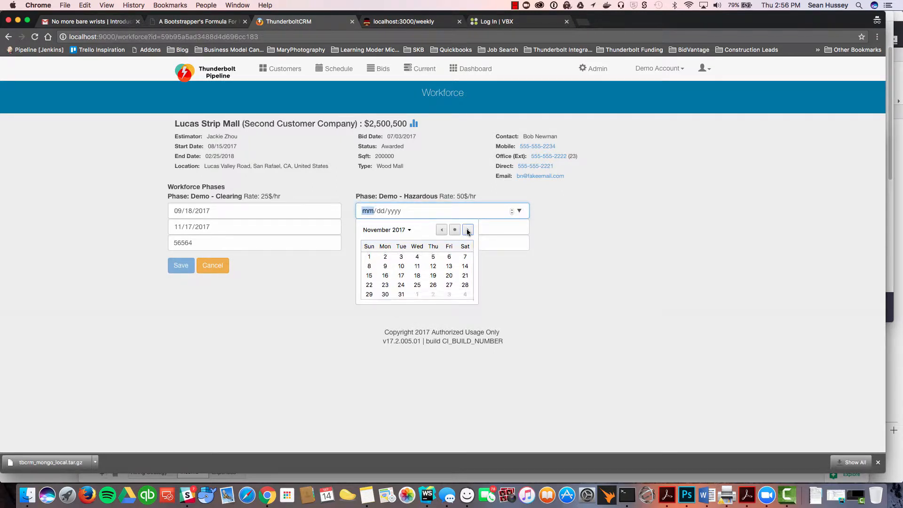
click(468, 229)
click(449, 276)
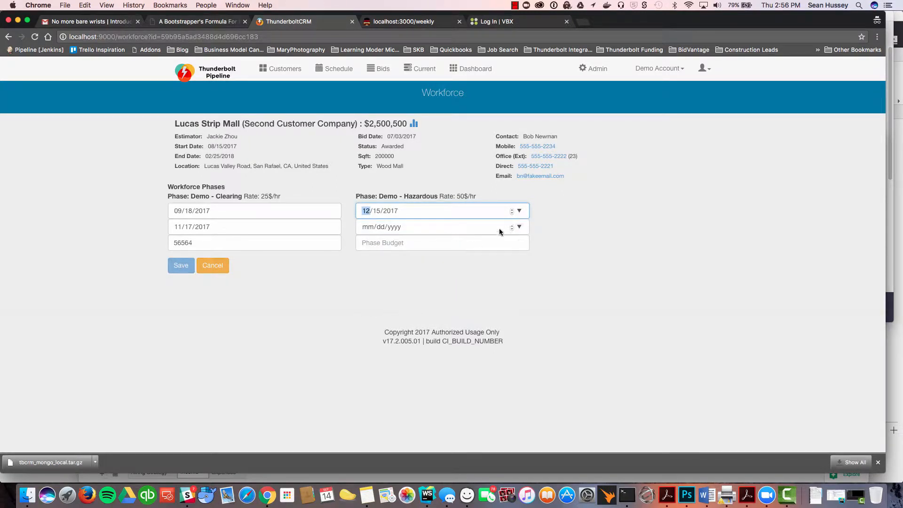
Step: Set the Demo - Hazardous phase's end date to 09/30/2017 and its budget to 1
click(520, 228)
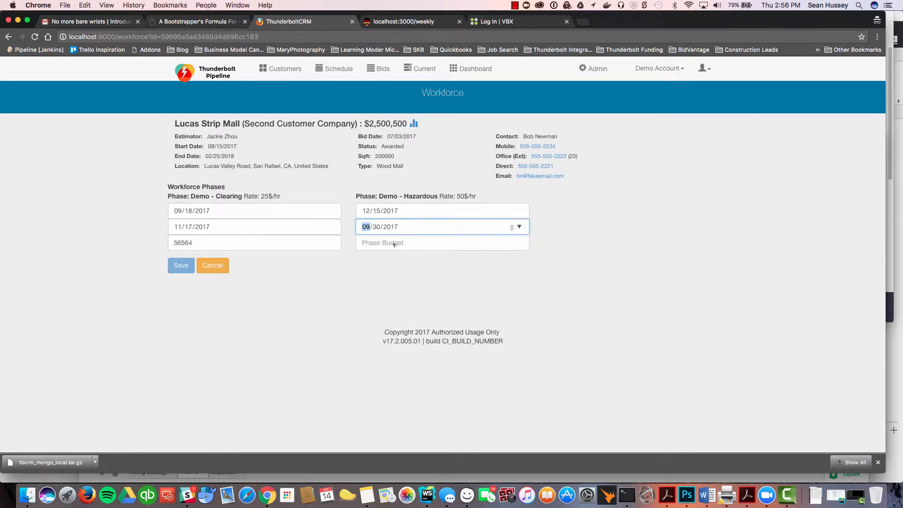
click(460, 315)
click(399, 244)
text(1)
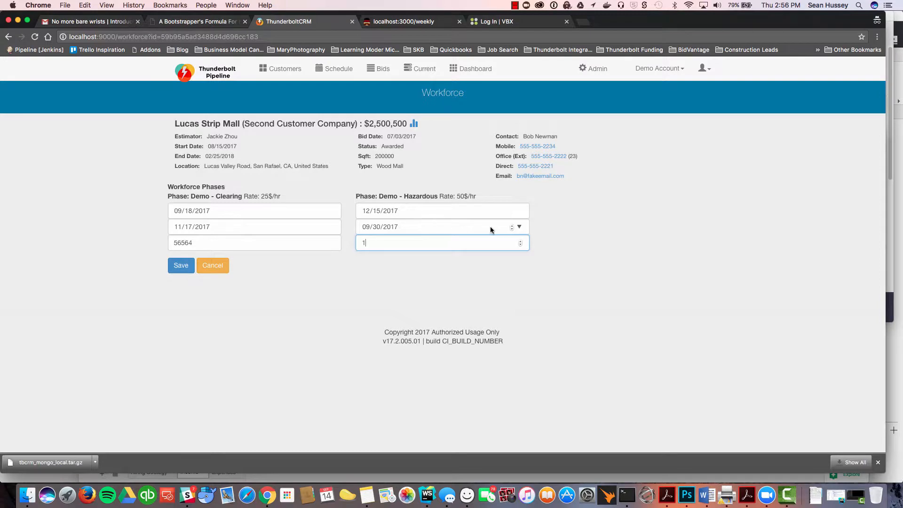
Step: Change the Demo - Hazardous end date to 02/01/2018 and save the workforce phases
click(519, 227)
click(468, 245)
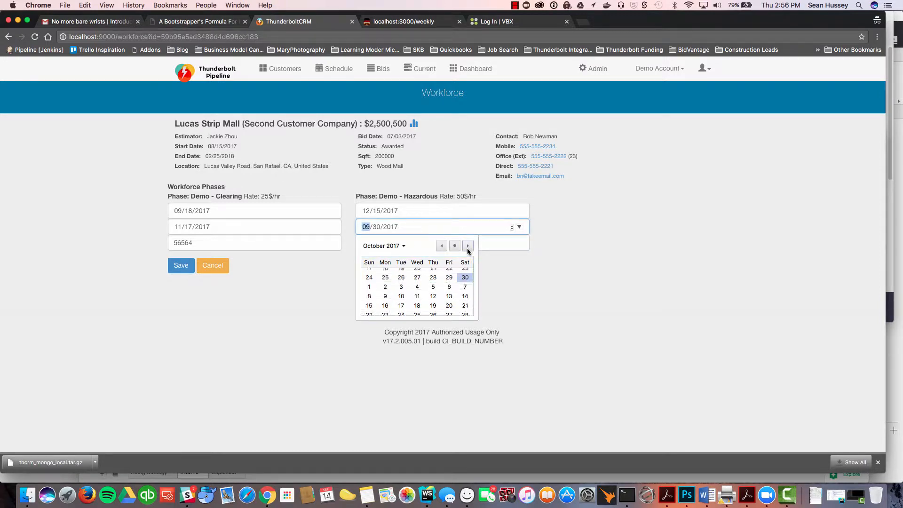
click(397, 246)
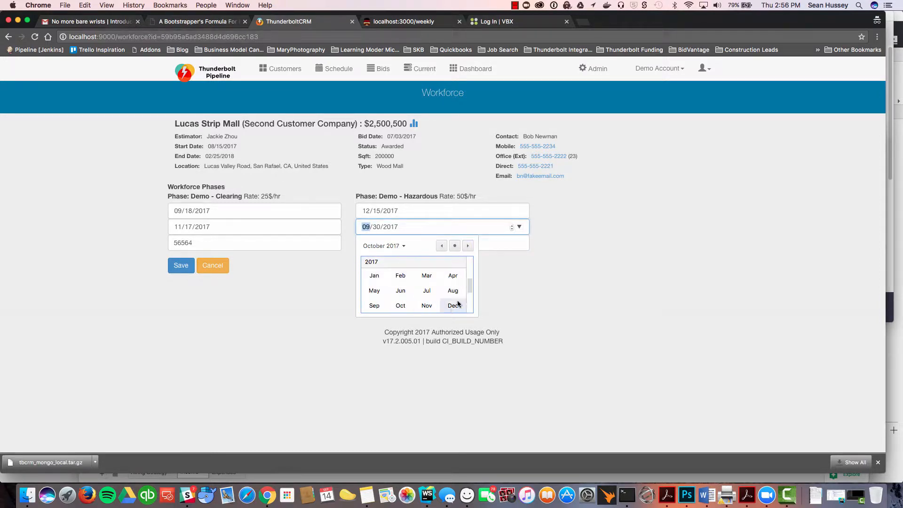
click(468, 253)
click(467, 245)
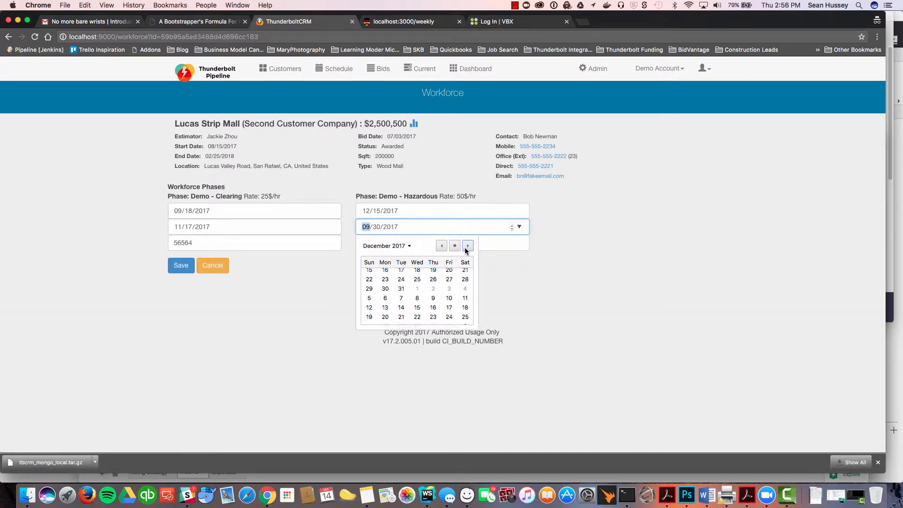
click(468, 246)
click(468, 245)
click(467, 245)
click(432, 273)
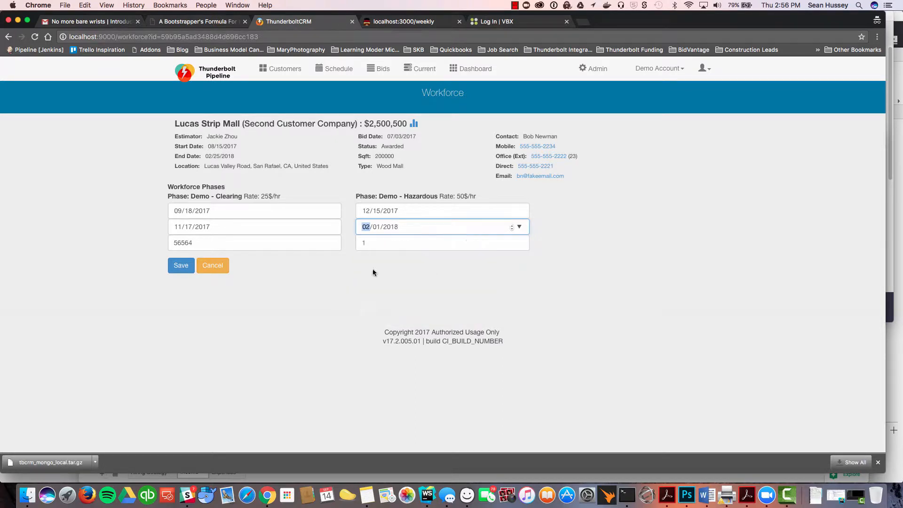
click(190, 266)
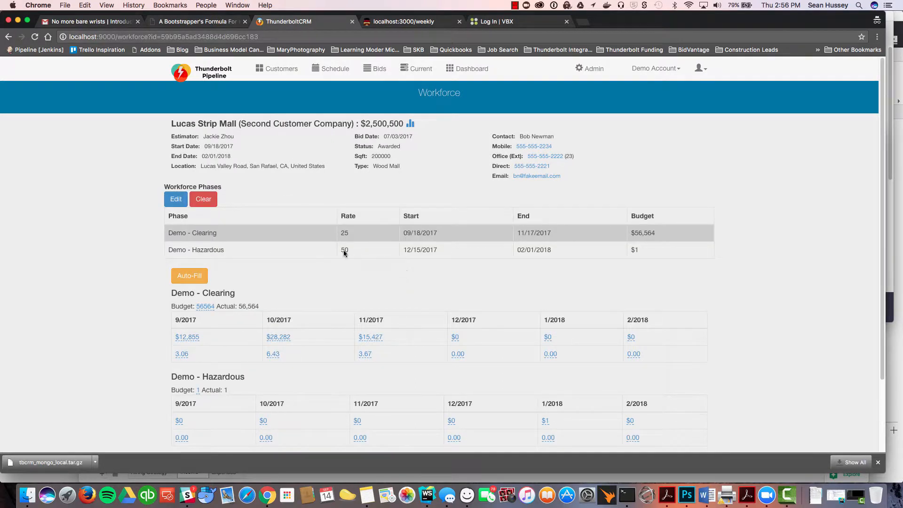
Step: Set the Demo - Hazardous 9/2017 crew value to 5 and save it
scroll(239, 354, down, 3)
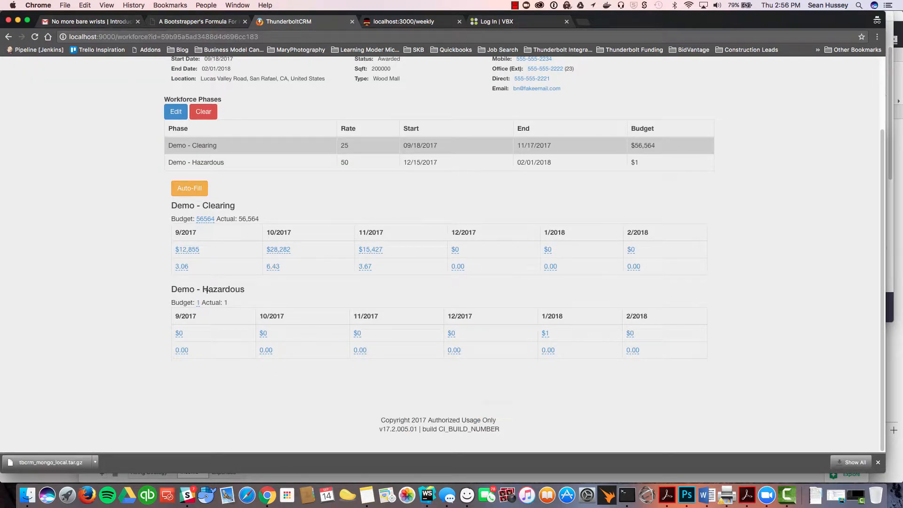
scroll(296, 194, up, 3)
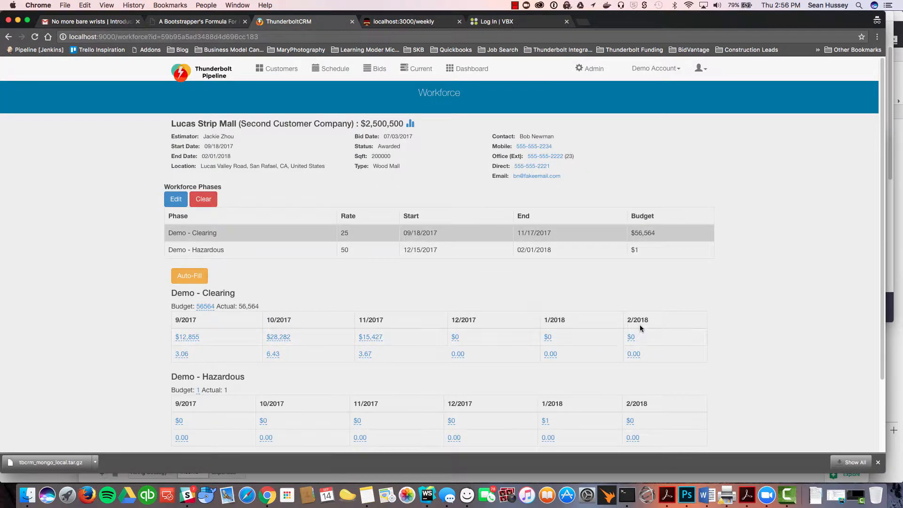
scroll(348, 285, down, 2)
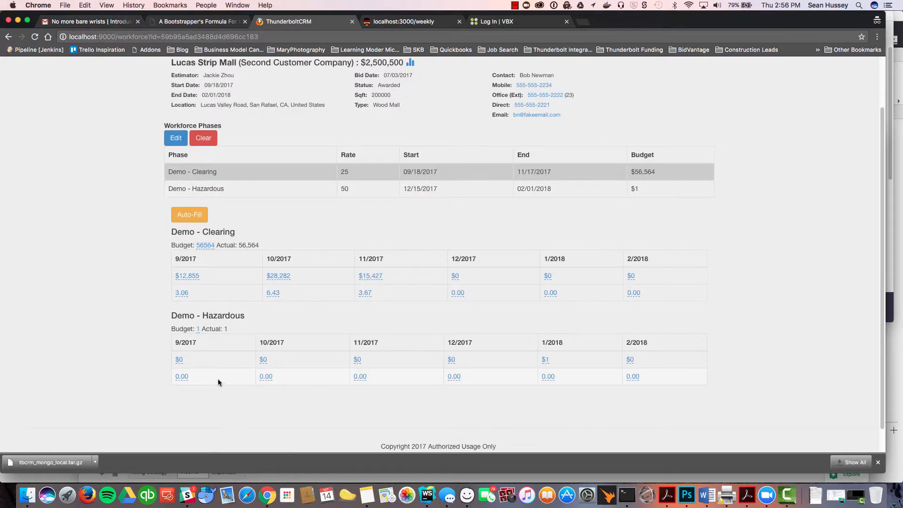
click(187, 381)
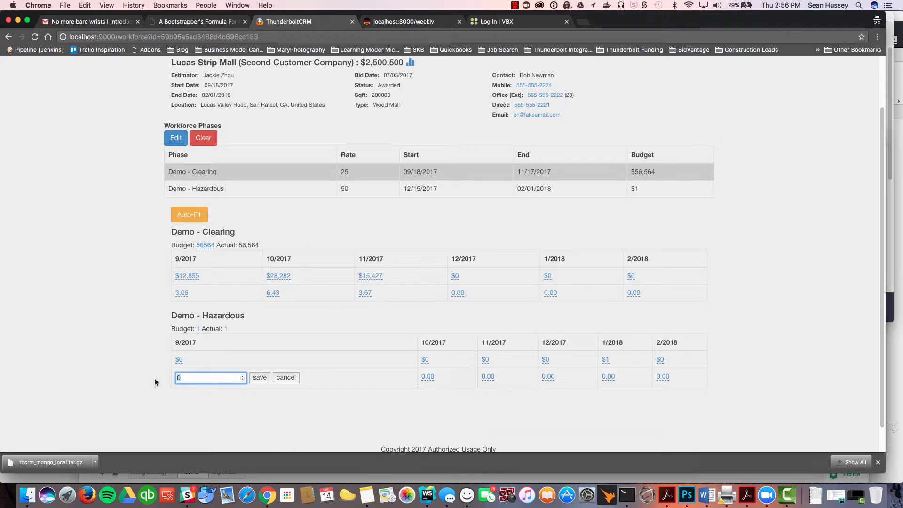
text(5)
click(259, 377)
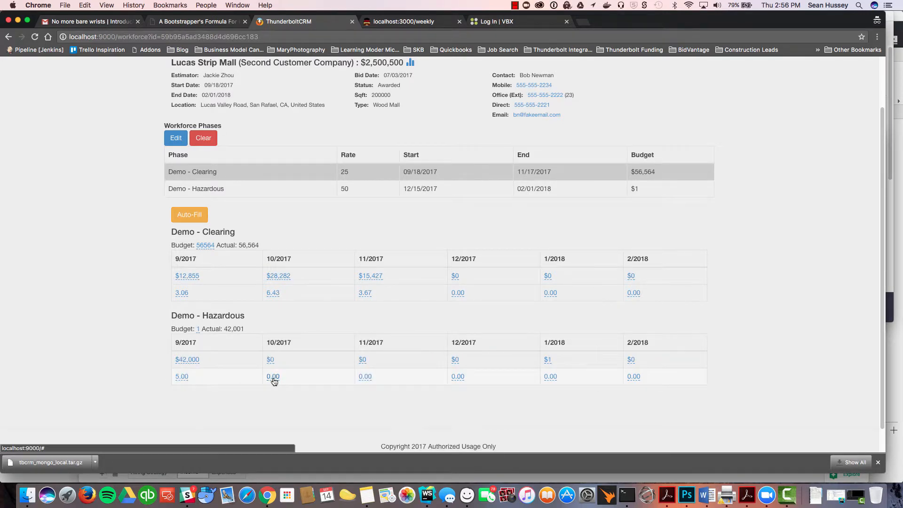
Step: Set the Demo - Hazardous 10/2017 crew value to 4 and save it
click(273, 379)
text(4)
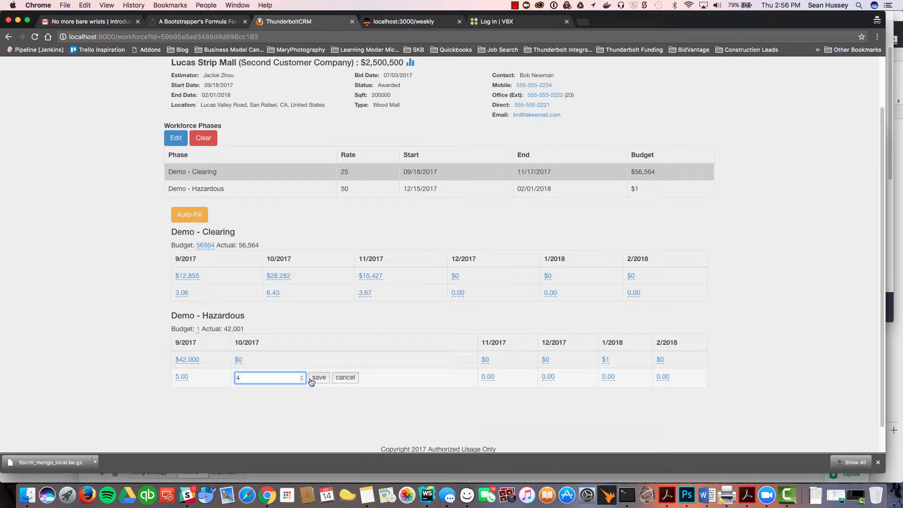
click(311, 381)
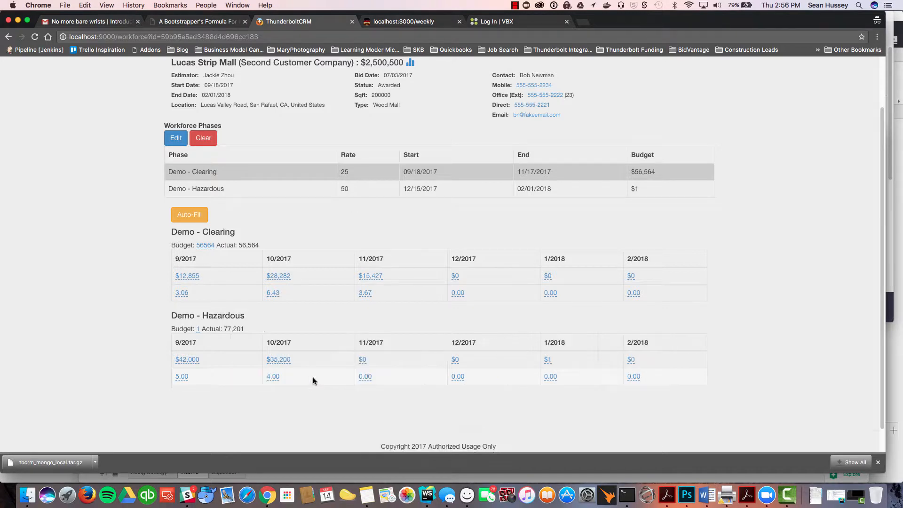
Step: Set the Demo - Hazardous 1/2018 crew value to 56 and save it
click(551, 378)
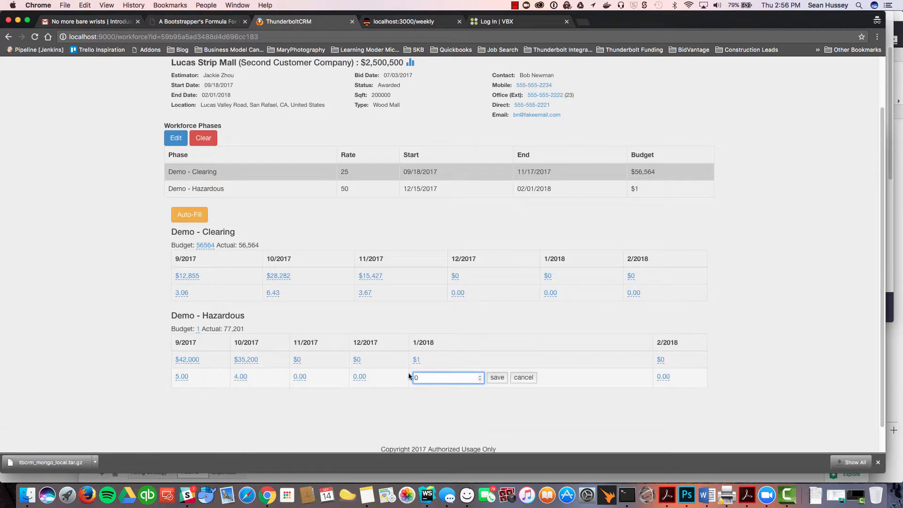
text(56)
click(497, 377)
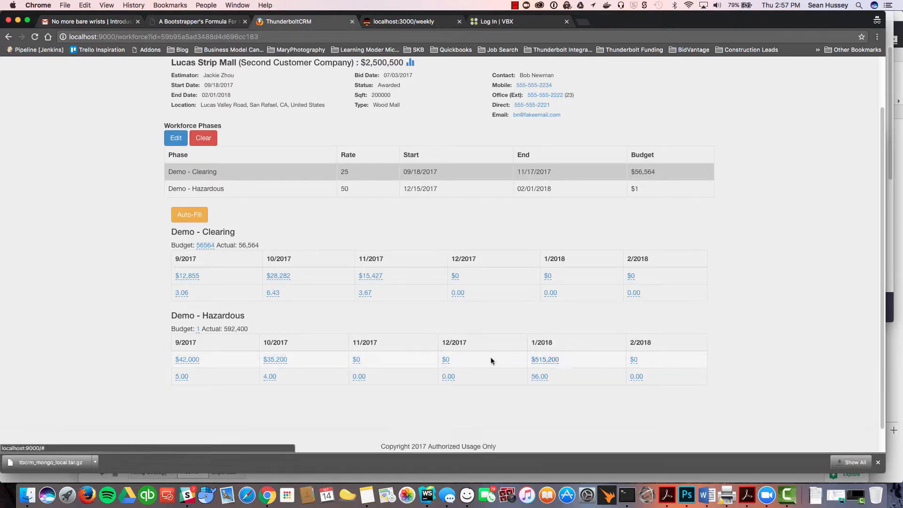
Step: Set the Demo - Hazardous 1/2018 dollar amount to 42,000 and save it
click(546, 359)
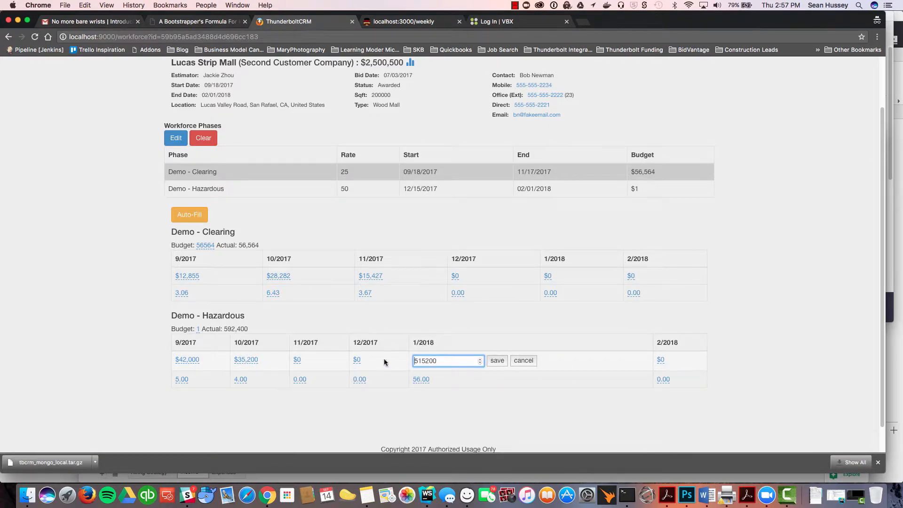
drag(443, 356, 398, 362)
text(42,000)
click(498, 360)
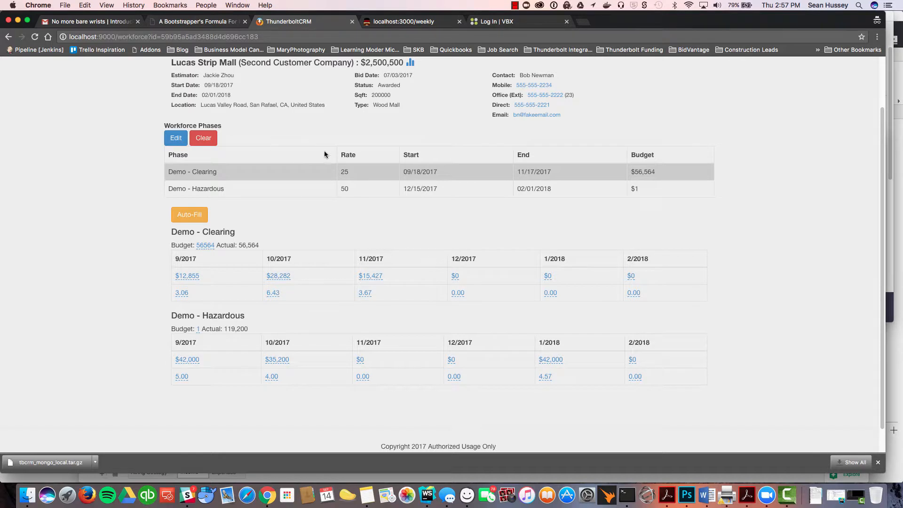
click(351, 179)
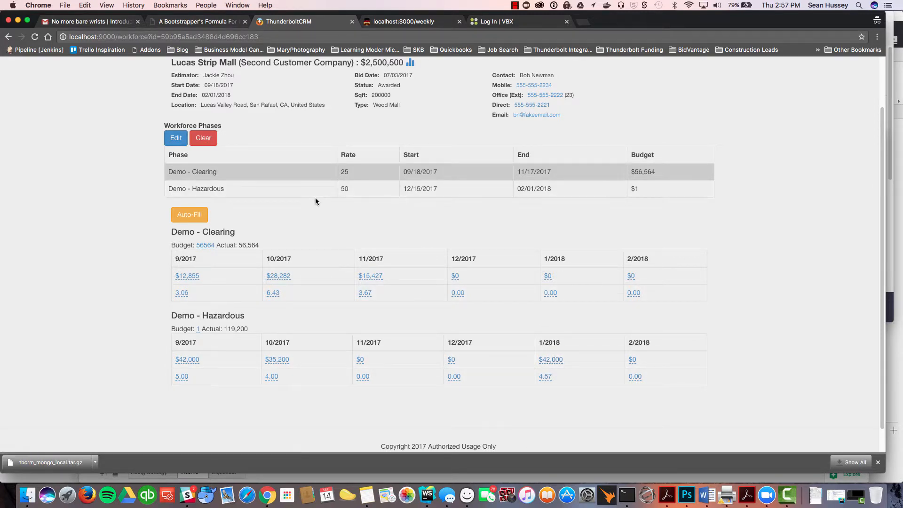
click(546, 379)
double_click(423, 378)
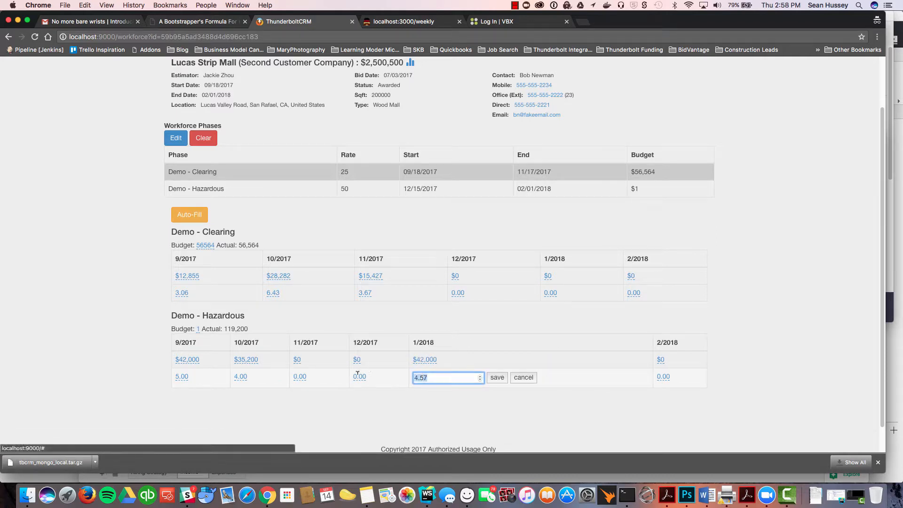
click(431, 376)
key(Return)
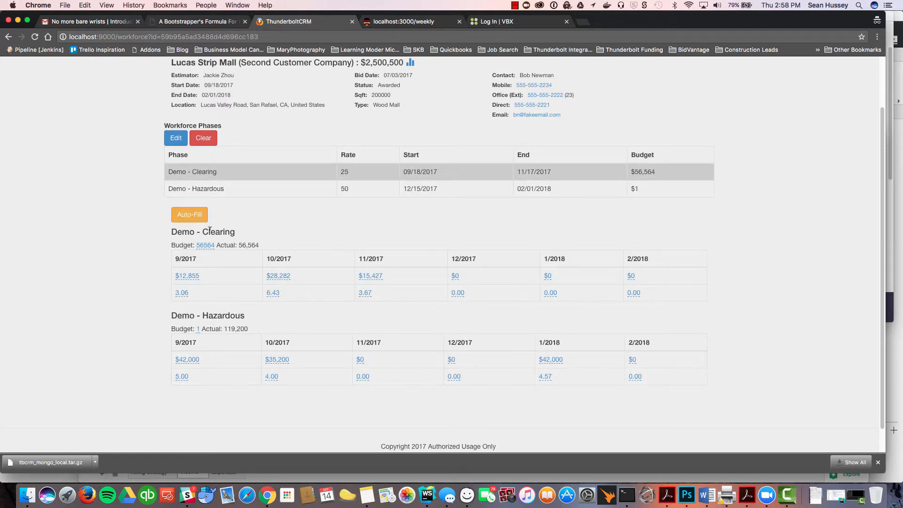
Step: Auto-fill the workforce allocations, accepting the overwrite of manual updates
click(194, 219)
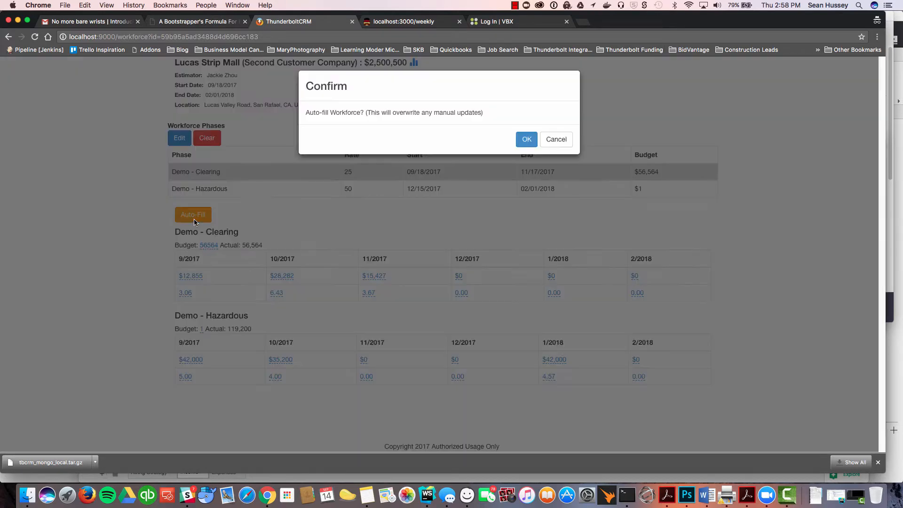
click(526, 139)
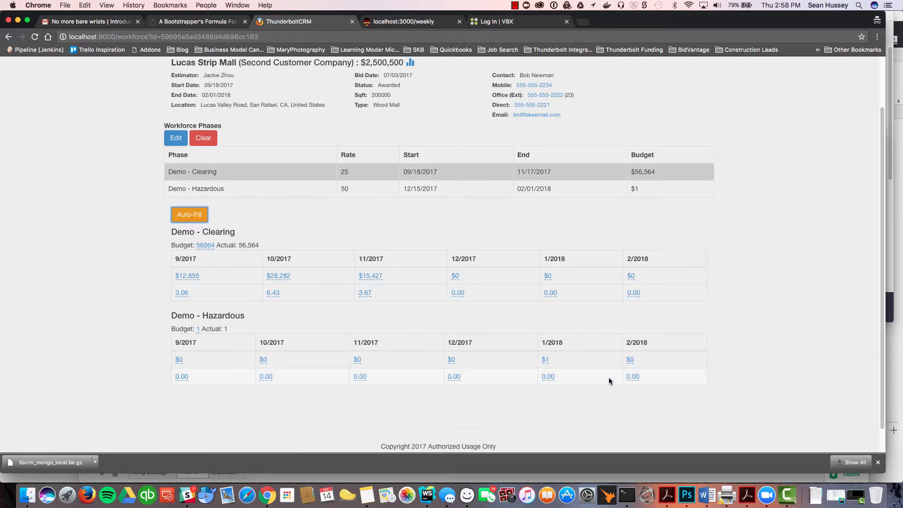
click(295, 239)
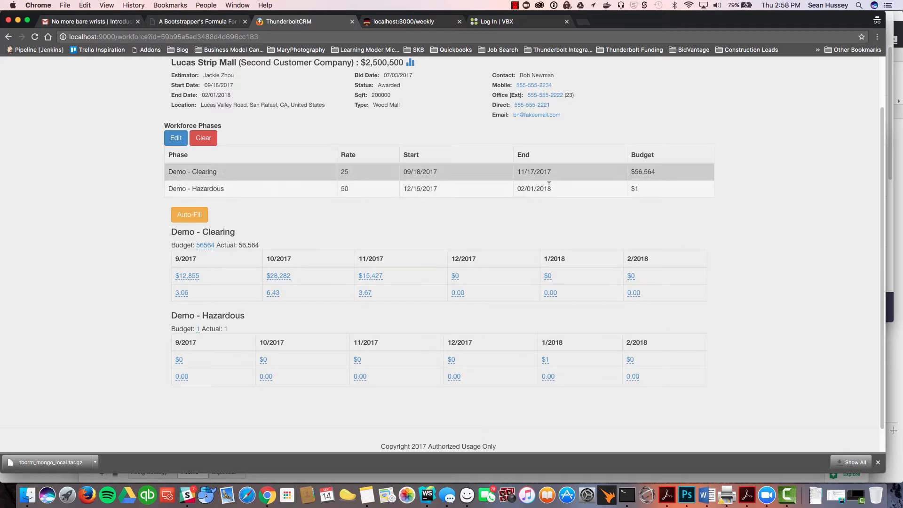
Step: Clear the project's workforce and confirm the deletion
click(205, 140)
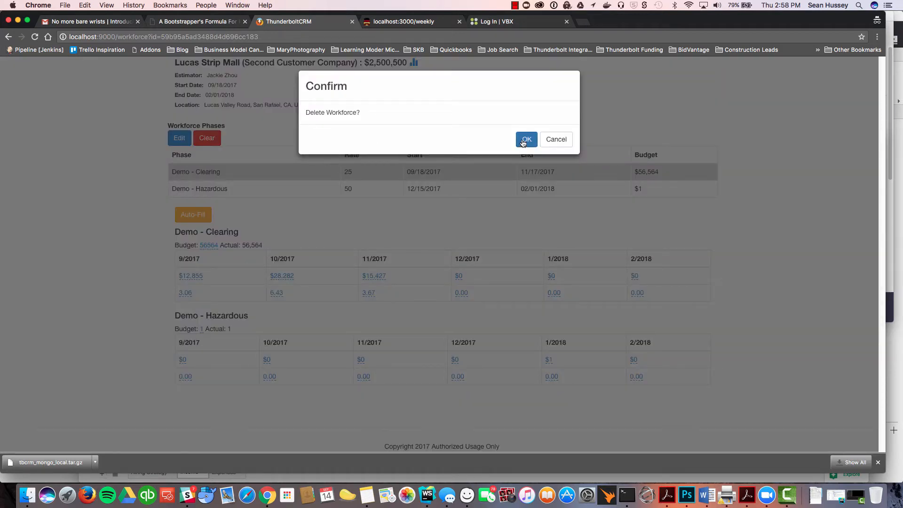
click(524, 140)
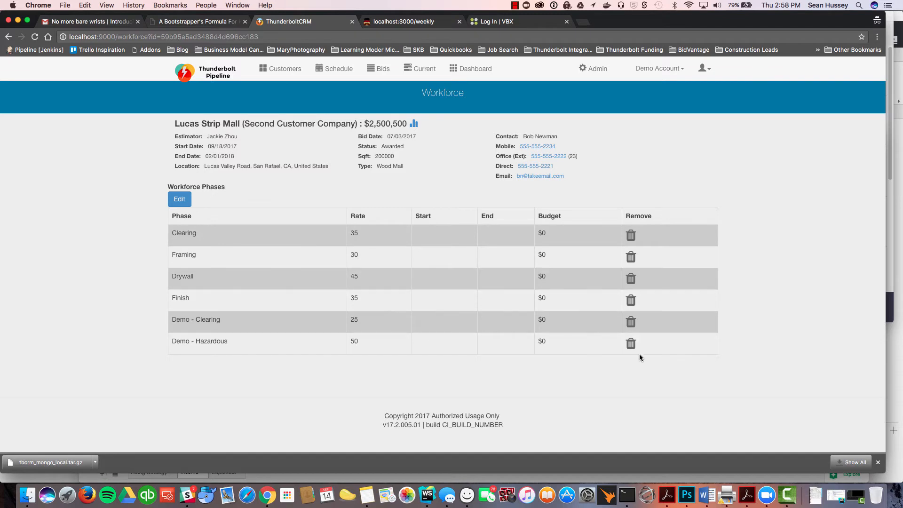
Step: Try removing the Demo - Clearing and Finish phases and reset the phase list
click(631, 322)
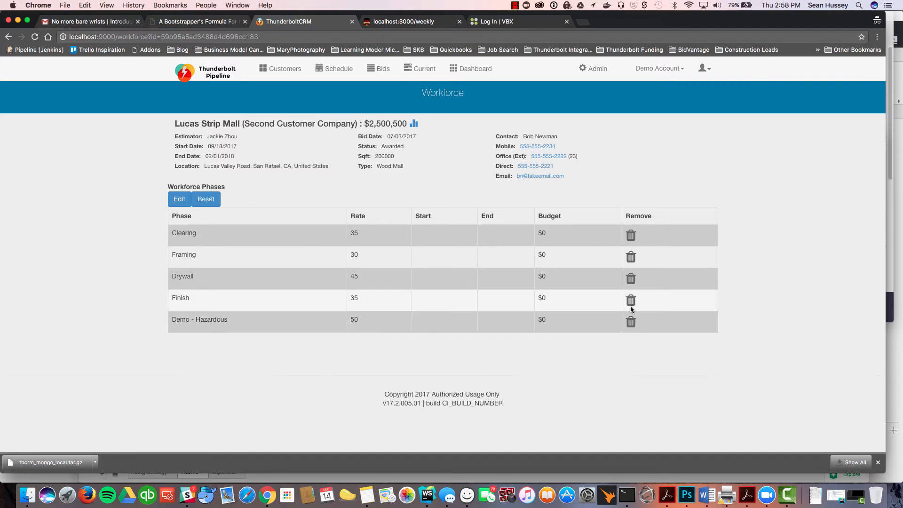
click(631, 300)
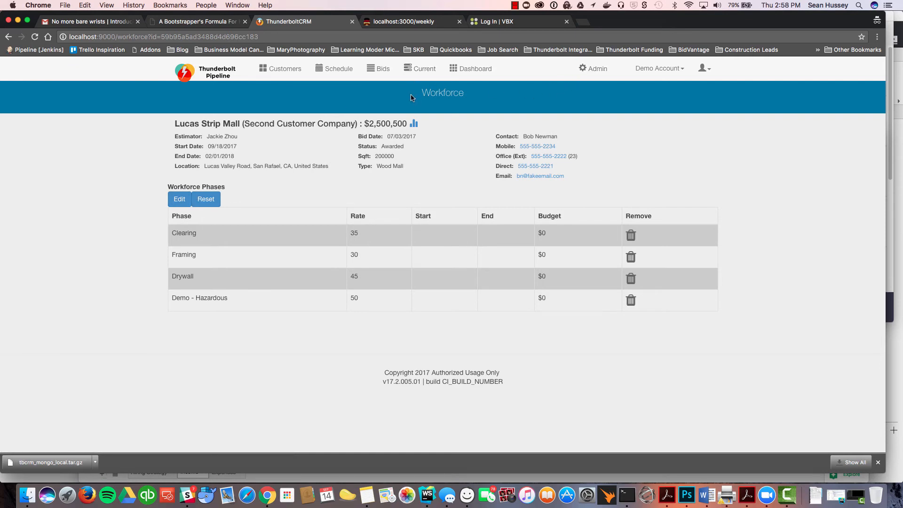
click(208, 201)
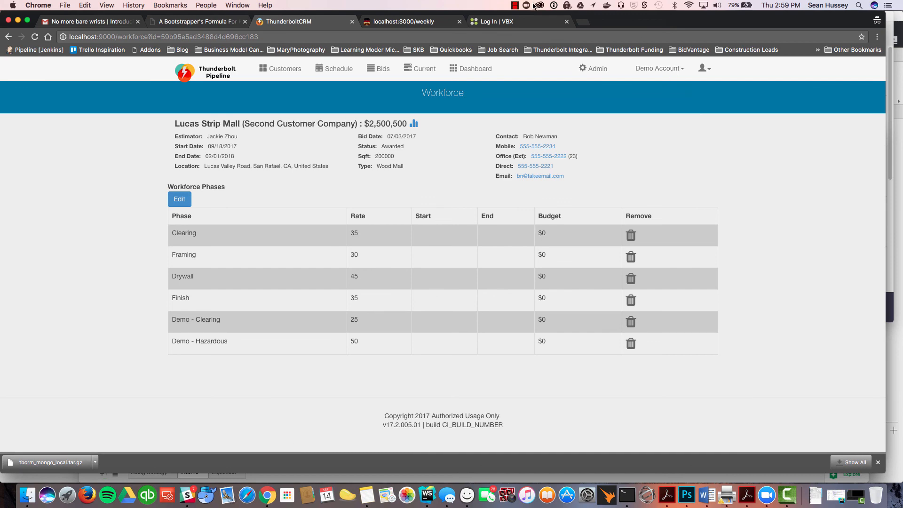
click(516, 6)
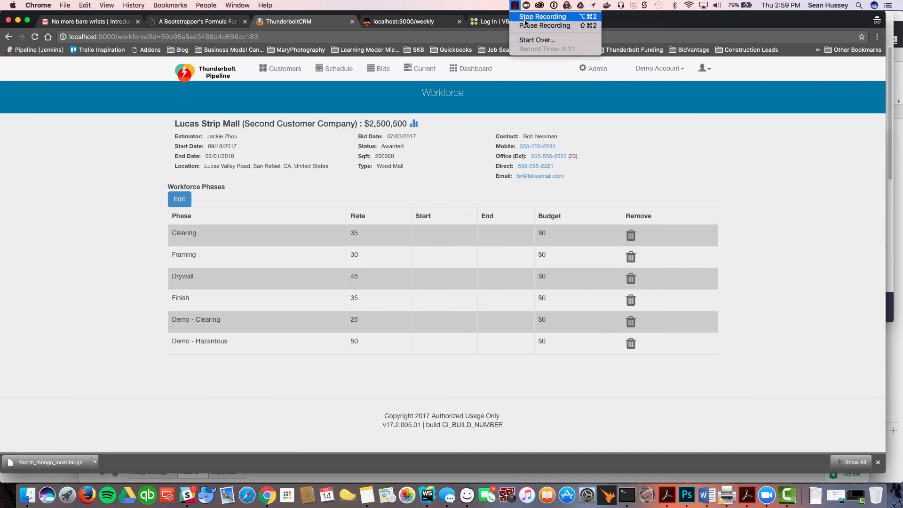